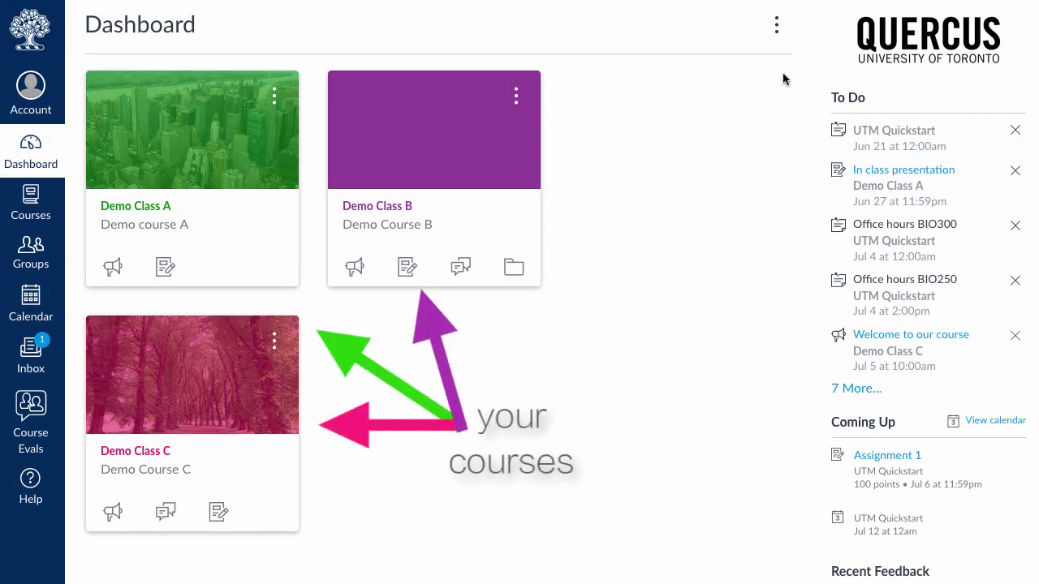
Step: Turn off the Color Overlay on the dashboard course cards
{"action": "left_click", "coordinate": [777, 28]}
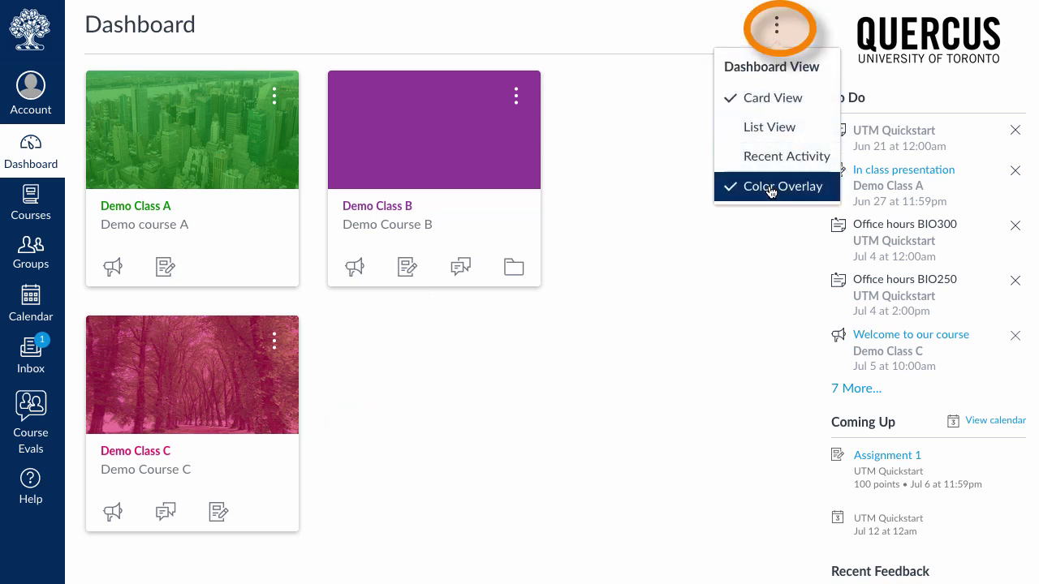
{"action": "left_click", "coordinate": [770, 190]}
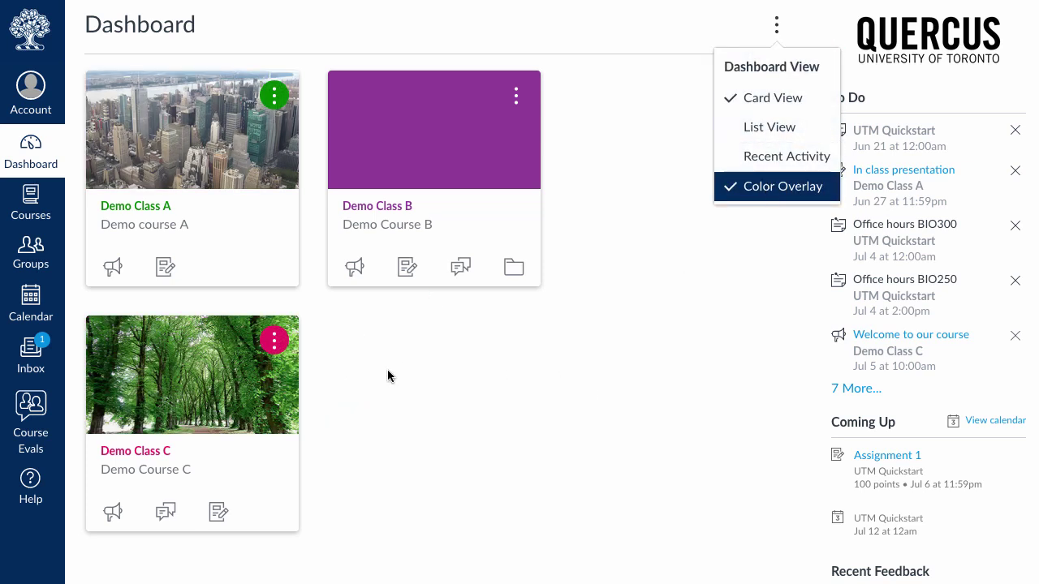
{"action": "left_click", "coordinate": [475, 409]}
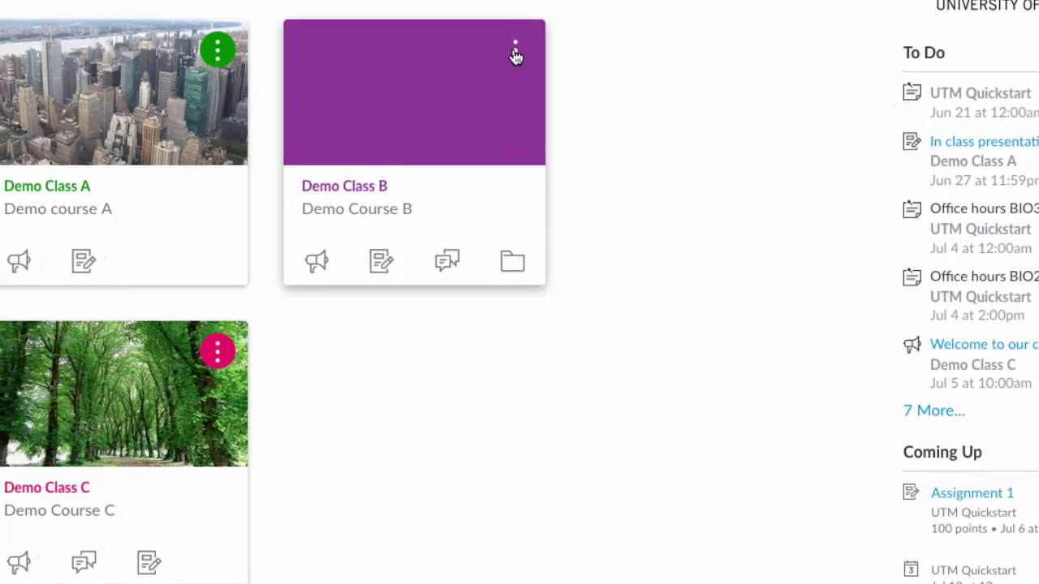
Step: Nickname the Demo Class B card 'BIO Tues/Thurs'
{"action": "left_click", "coordinate": [515, 55]}
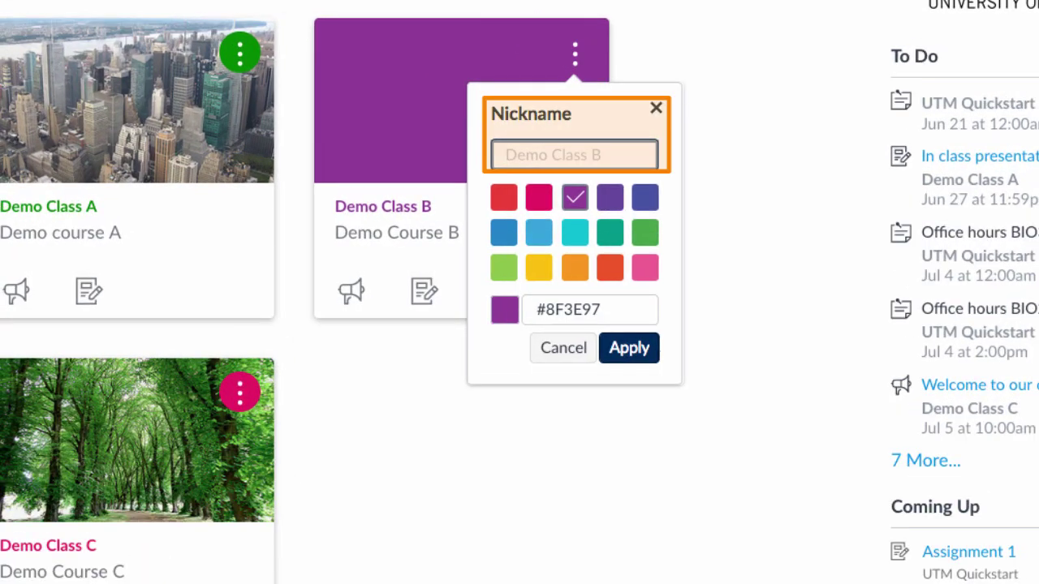
{"action": "type", "text": "BIO Tues/Thurs"}
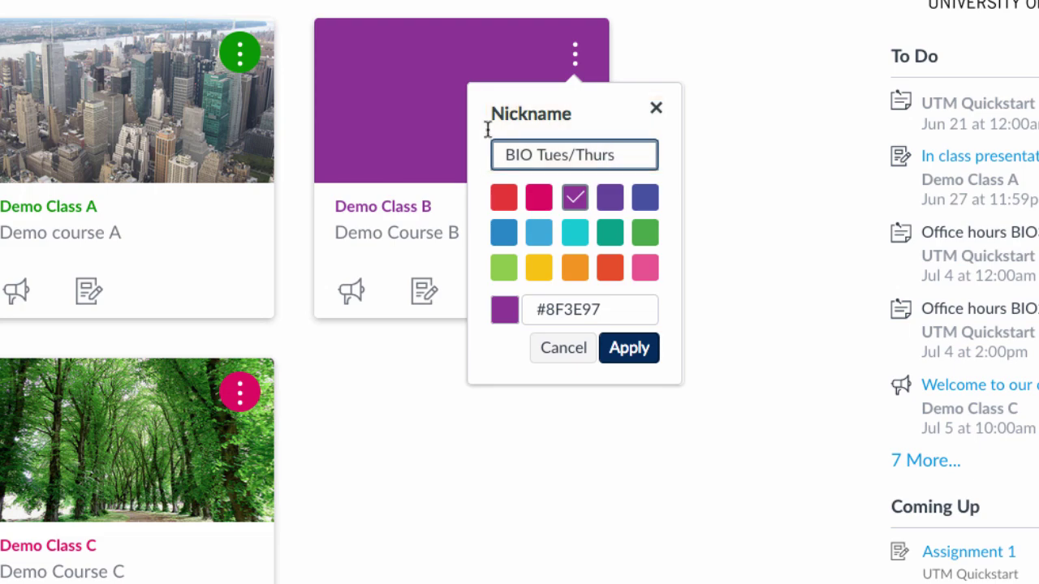
{"action": "left_click", "coordinate": [630, 348]}
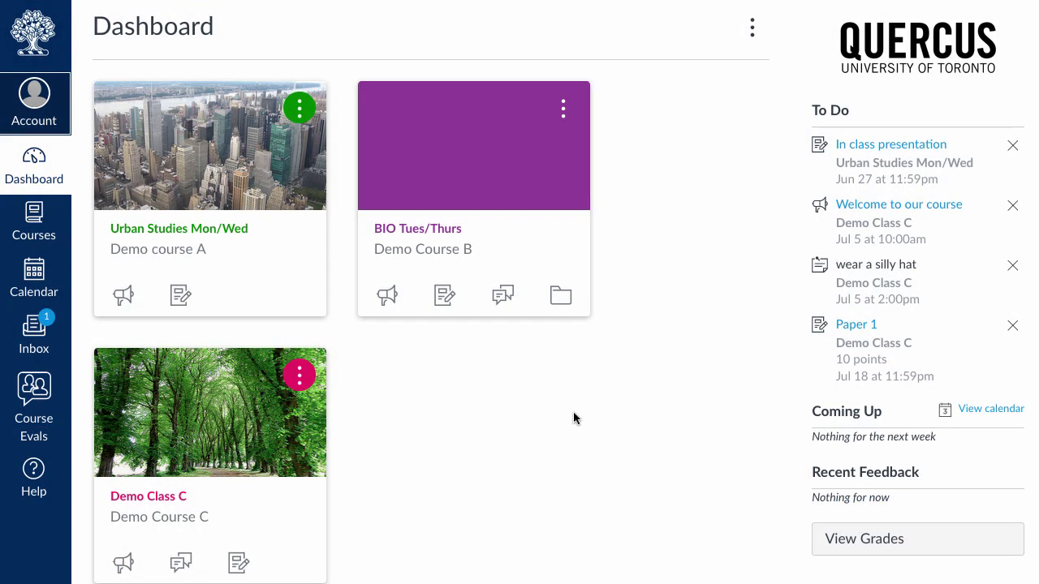
Step: Unstar Demo Class C in All Courses, then go back to the Dashboard
{"action": "left_click", "coordinate": [34, 223]}
{"action": "left_click", "coordinate": [130, 207]}
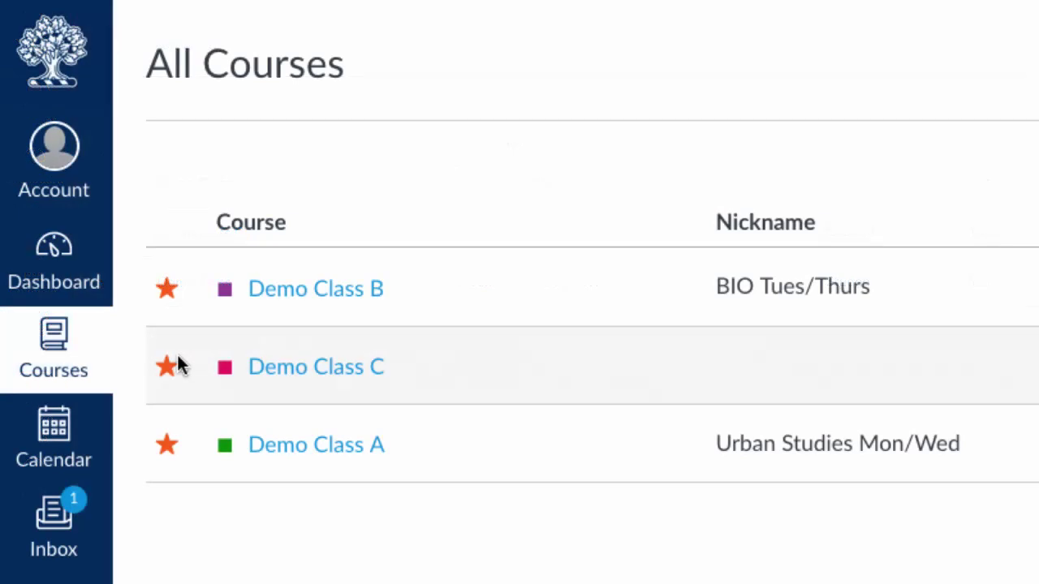
{"action": "left_click", "coordinate": [162, 366]}
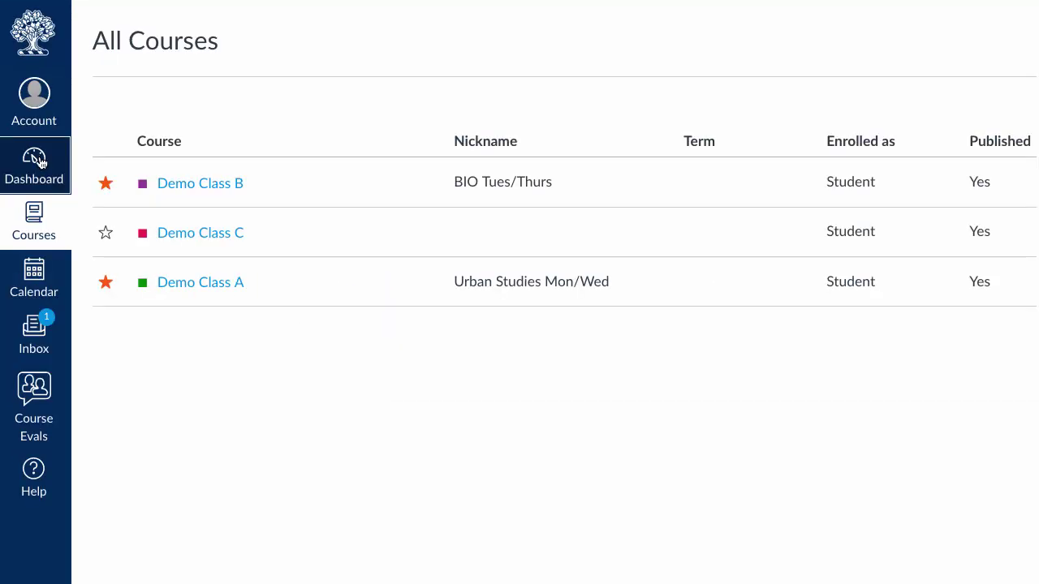
{"action": "left_click", "coordinate": [39, 160]}
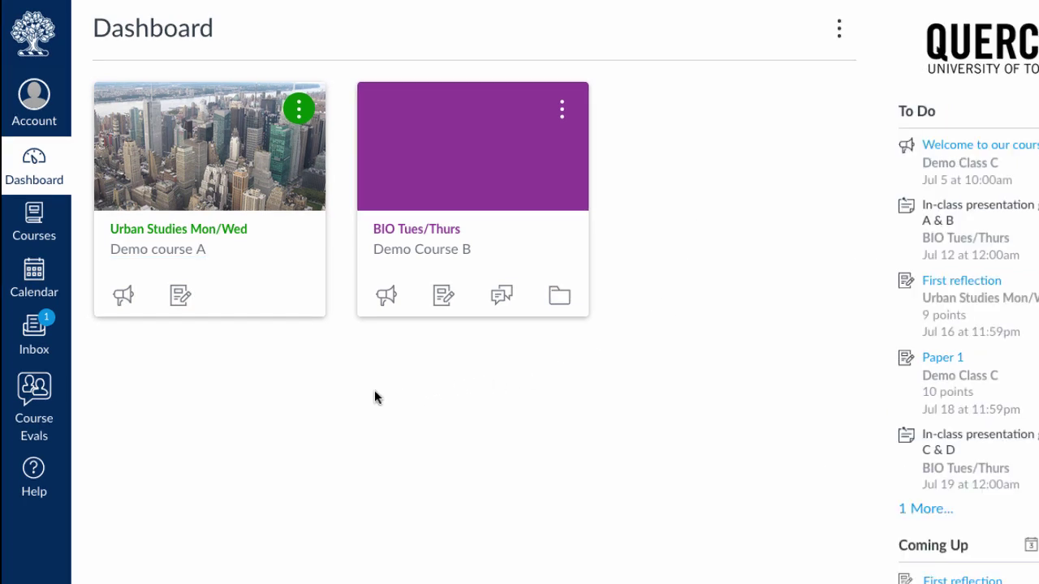
Step: In Calendar, hide the personal calendar and toggle BIO Tues/Thurs off and on
{"action": "left_click", "coordinate": [44, 276]}
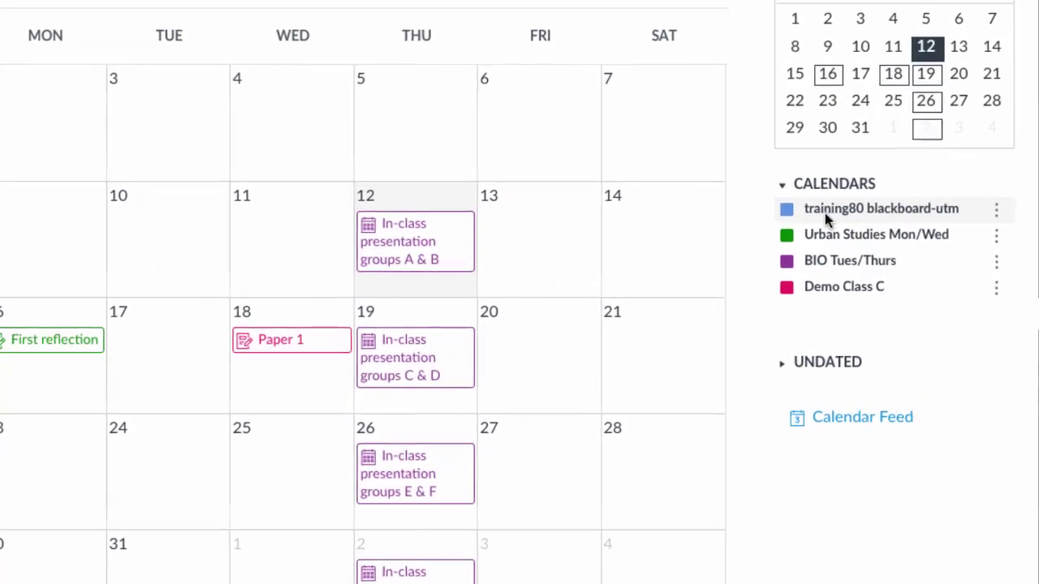
{"action": "left_click", "coordinate": [825, 212]}
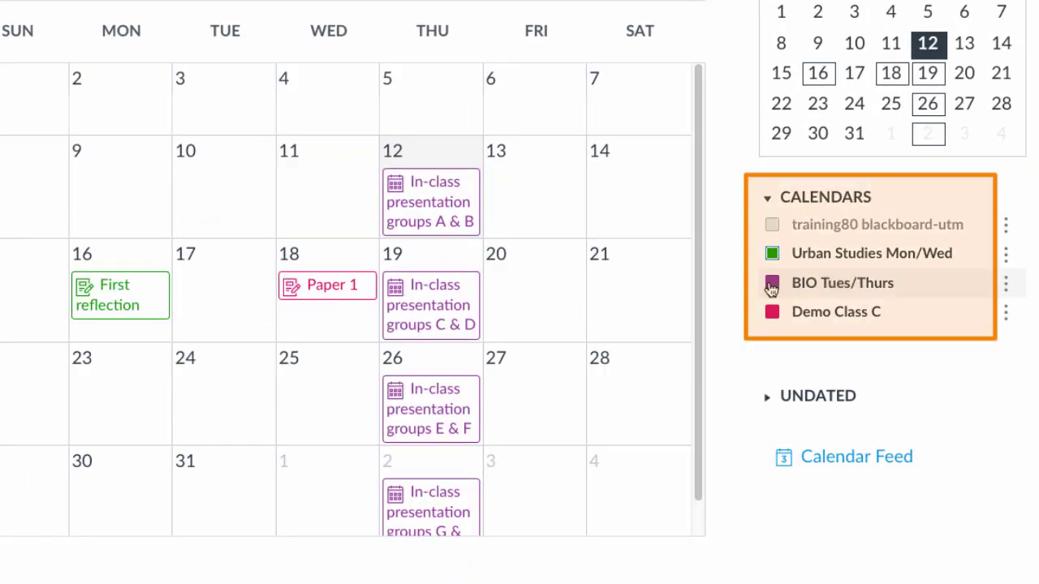
{"action": "left_click", "coordinate": [771, 286]}
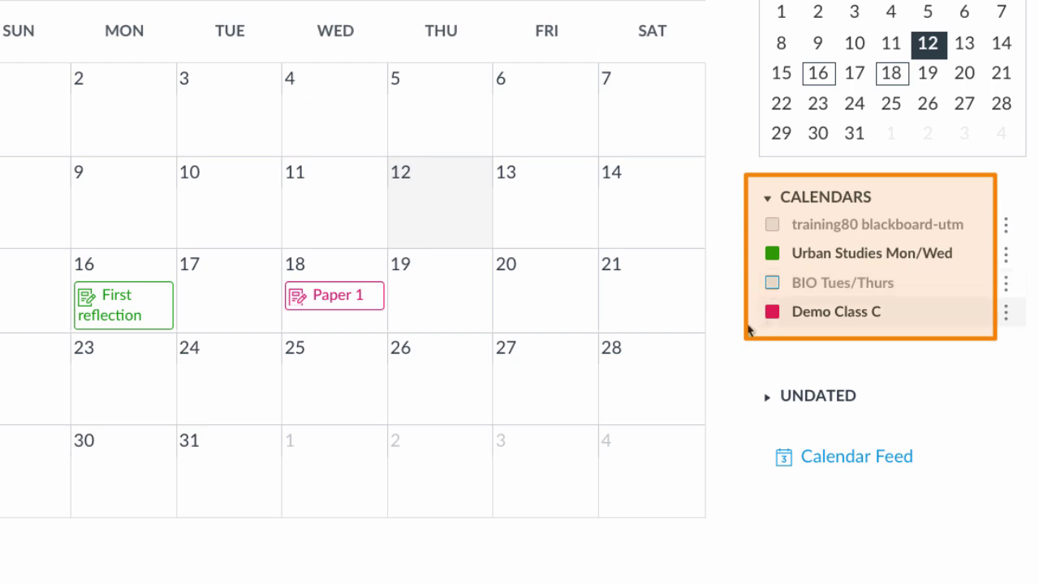
{"action": "left_click", "coordinate": [772, 283]}
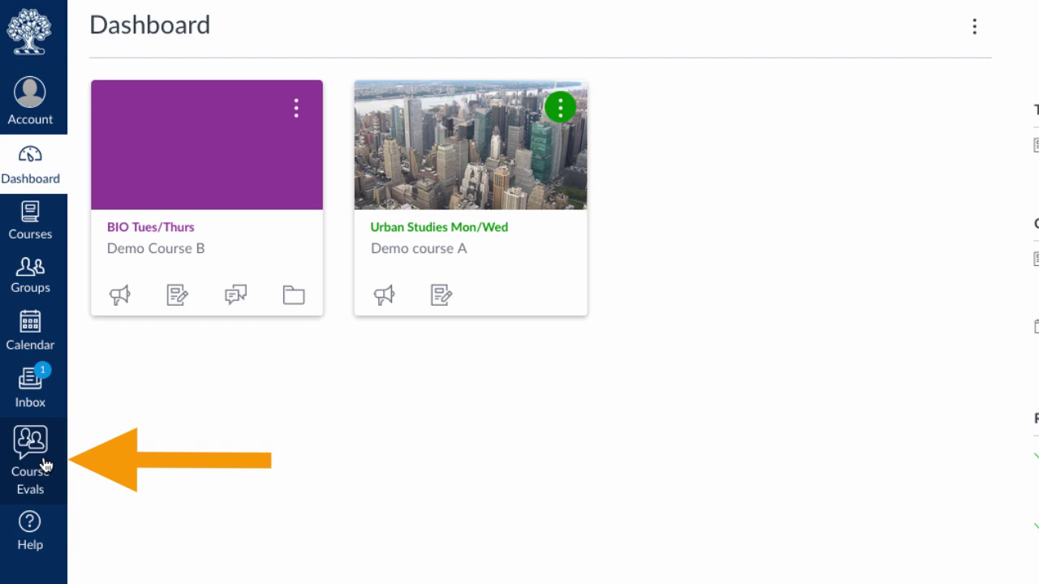
{"action": "left_click", "coordinate": [38, 540]}
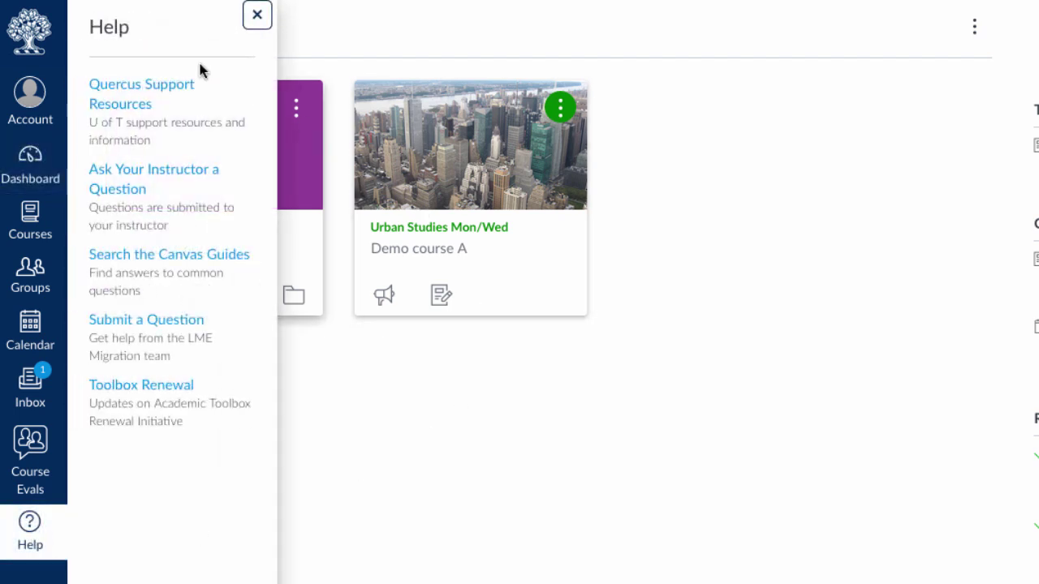
{"action": "left_click", "coordinate": [173, 89]}
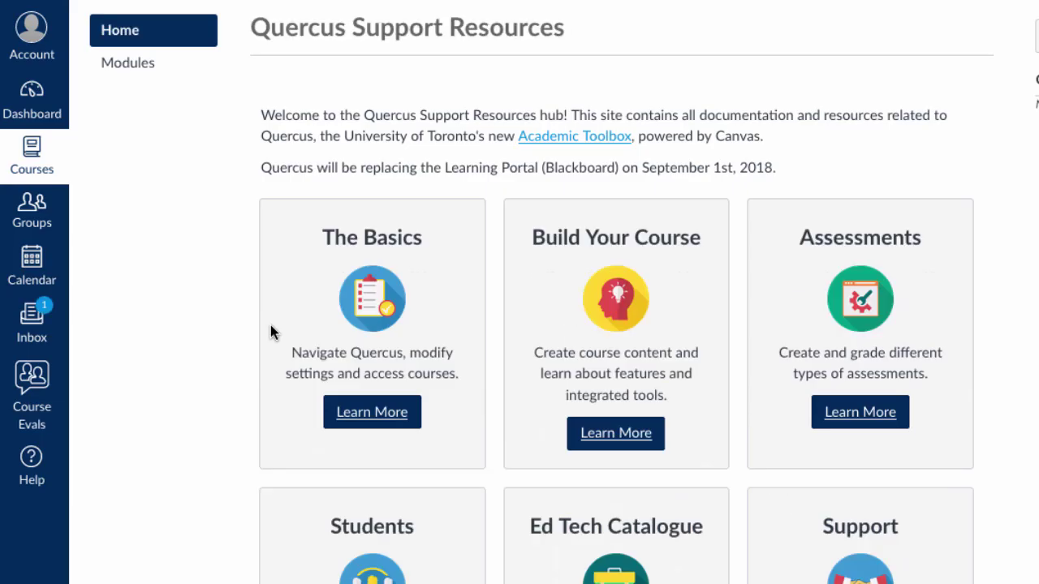
{"action": "scroll", "coordinate": [271, 322], "scroll_direction": "down", "scroll_amount": 2}
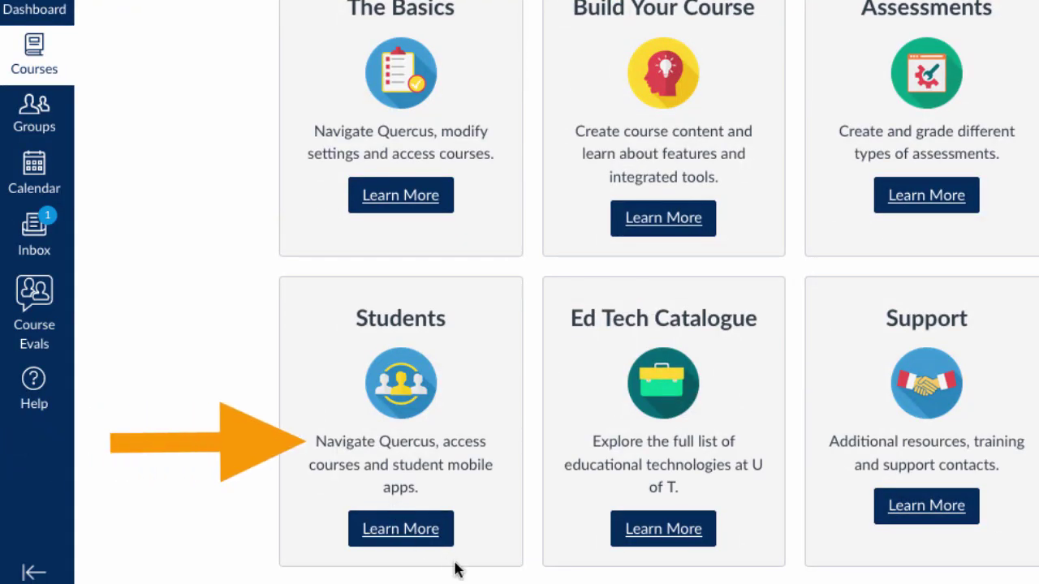
{"action": "left_click", "coordinate": [33, 387]}
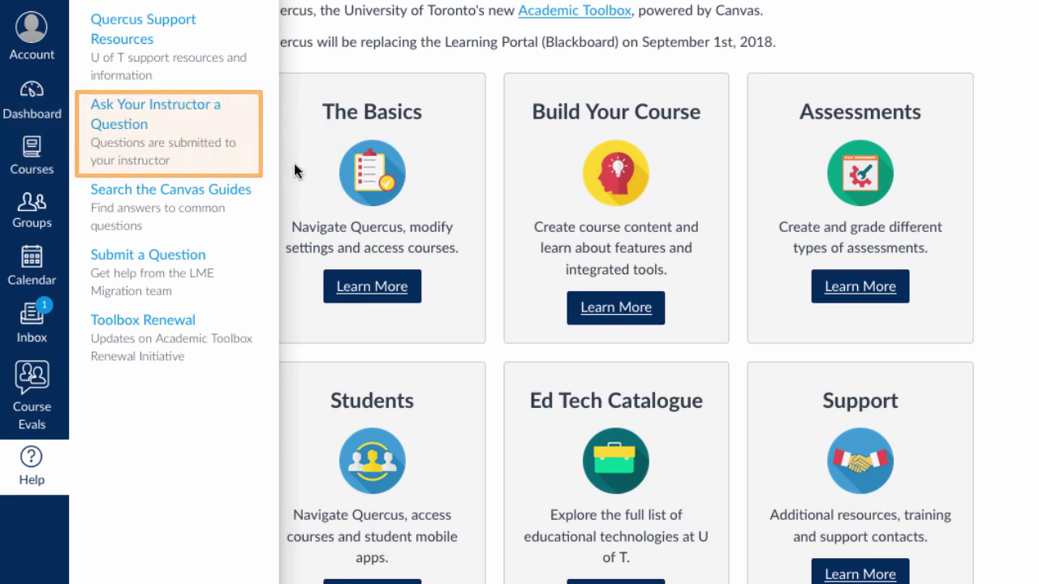
{"action": "left_click", "coordinate": [244, 110]}
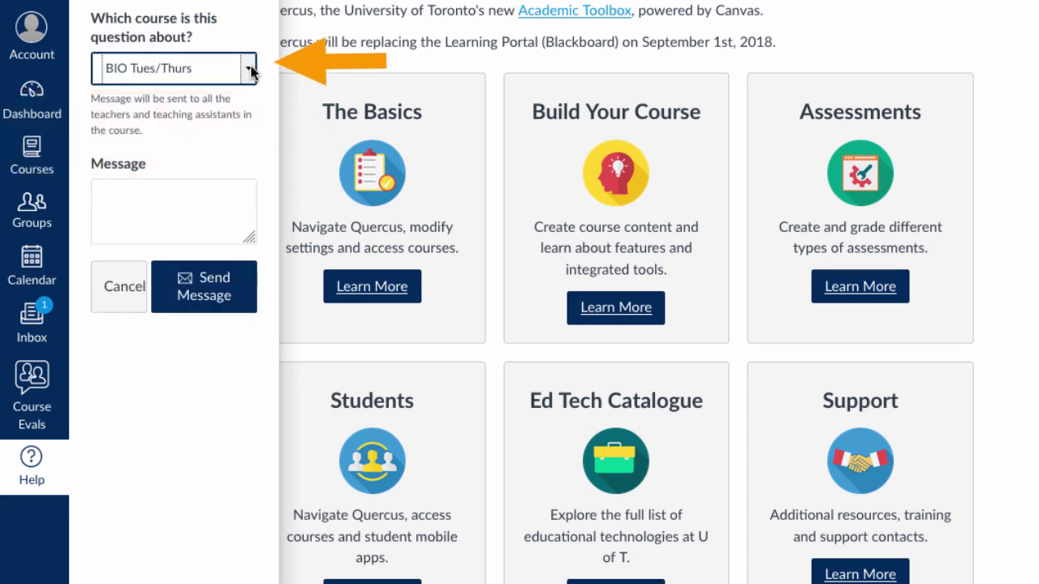
{"action": "left_click", "coordinate": [251, 72]}
{"action": "left_click", "coordinate": [244, 68]}
{"action": "left_click", "coordinate": [170, 193]}
{"action": "left_click", "coordinate": [37, 96]}
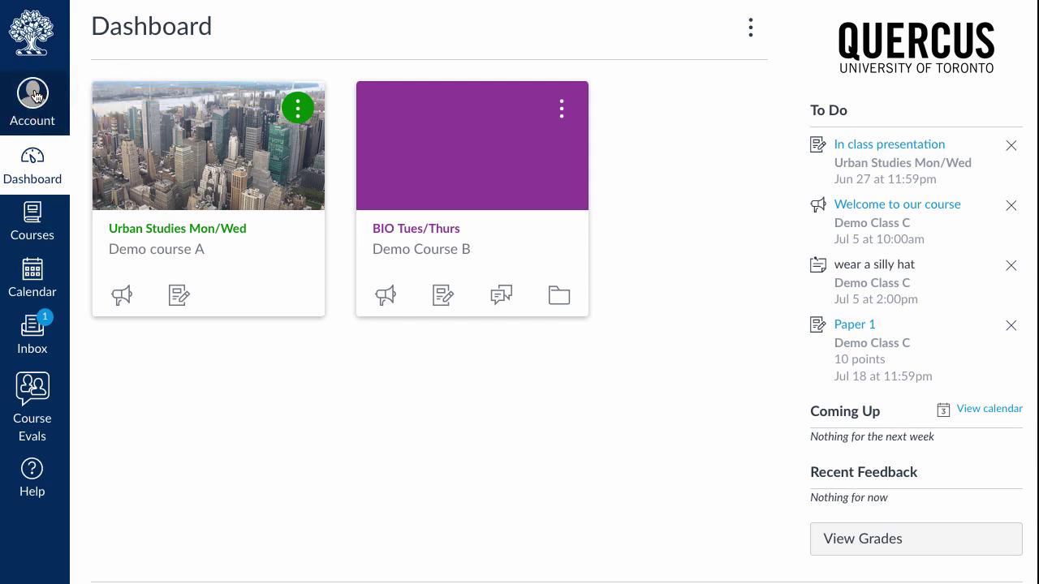
Step: View Notification Preferences from the Account tray
{"action": "left_click", "coordinate": [36, 96]}
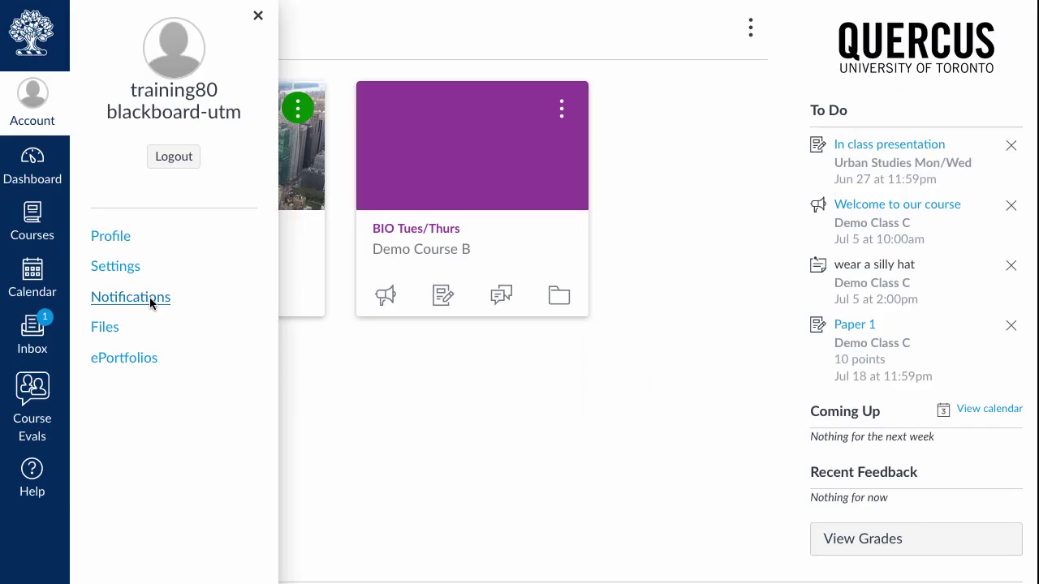
{"action": "left_click", "coordinate": [230, 437]}
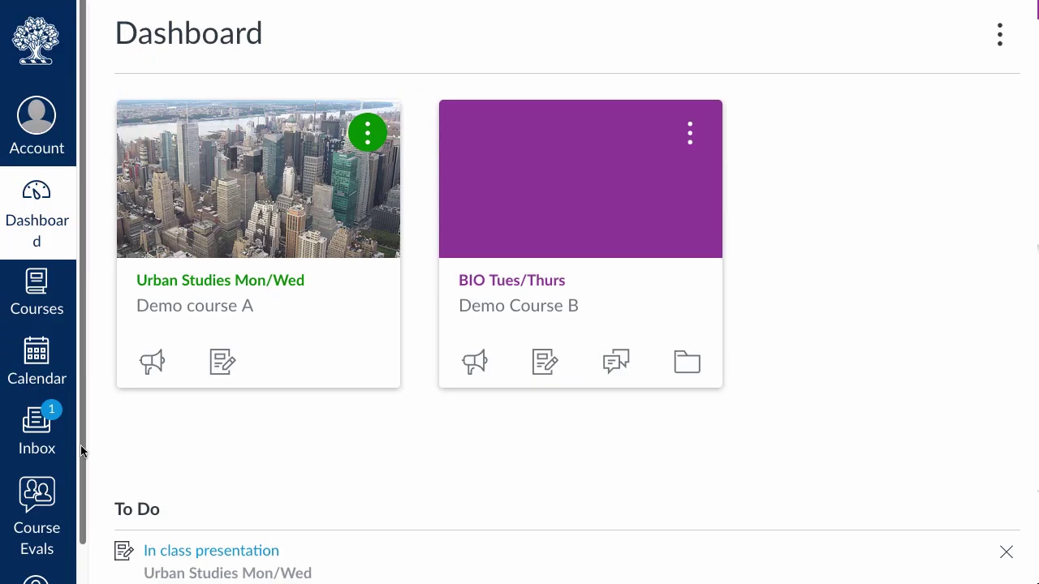
Step: Reply to the 'Please bring device to class!' message in the Inbox
{"action": "left_click", "coordinate": [48, 448]}
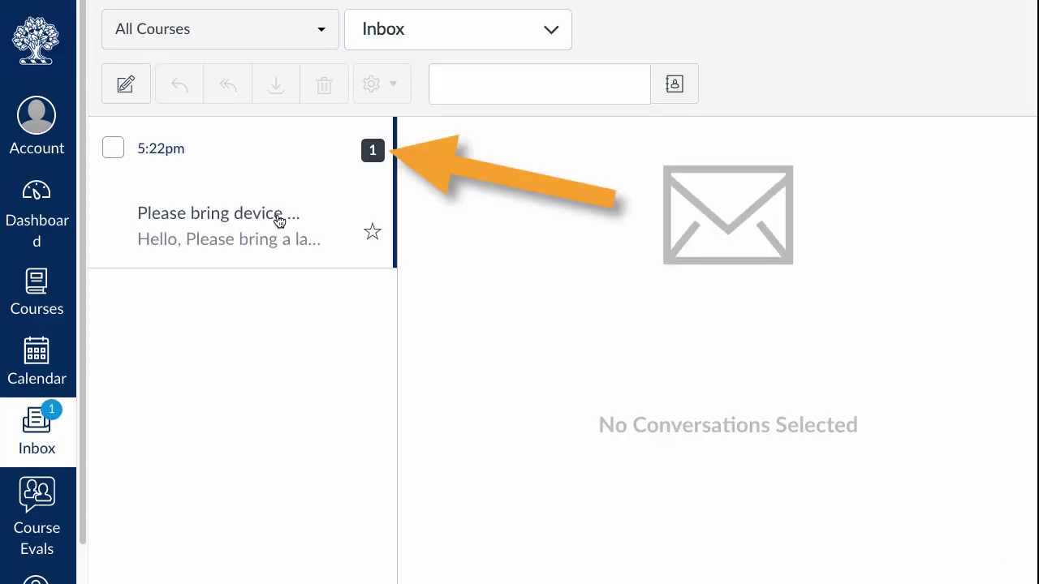
{"action": "left_click", "coordinate": [278, 220]}
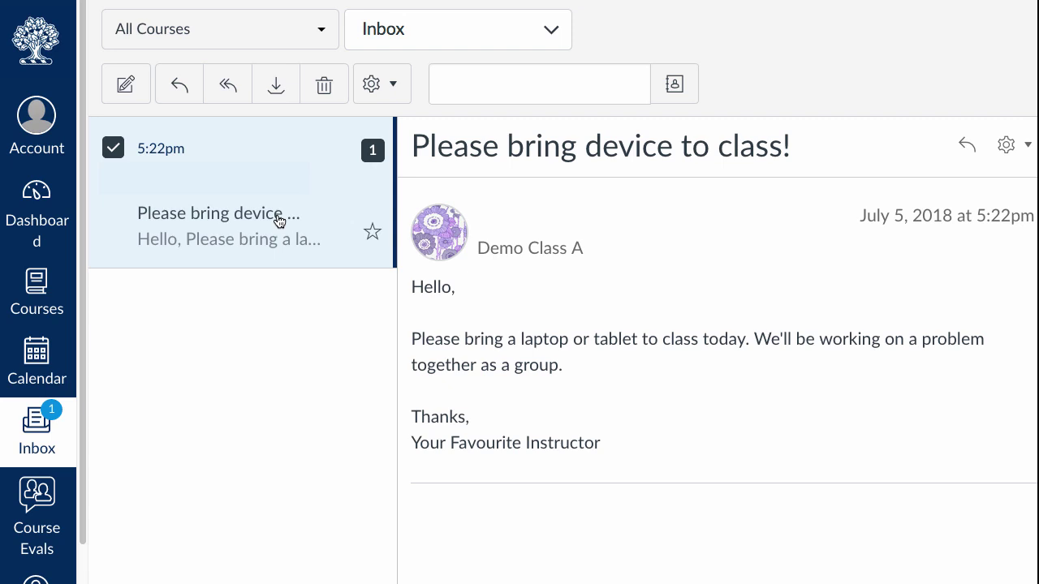
{"action": "left_click", "coordinate": [964, 146]}
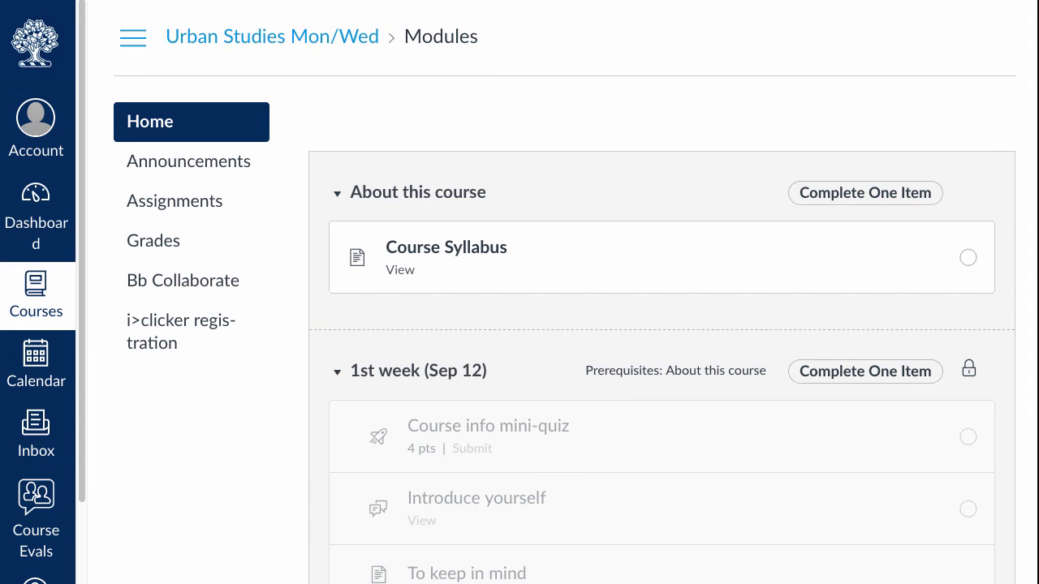
Step: Open the Urban Studies Course Syllabus and advance to the Course info mini-quiz
{"action": "scroll", "coordinate": [565, 293], "scroll_direction": "down", "scroll_amount": 3}
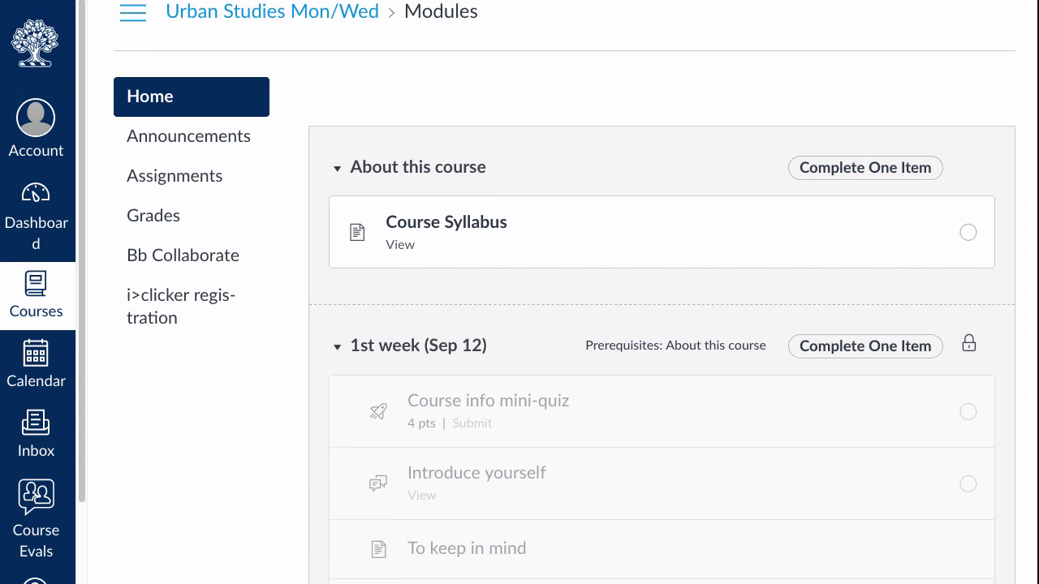
{"action": "scroll", "coordinate": [565, 294], "scroll_direction": "up", "scroll_amount": 2}
{"action": "scroll", "coordinate": [662, 293], "scroll_direction": "up", "scroll_amount": 2}
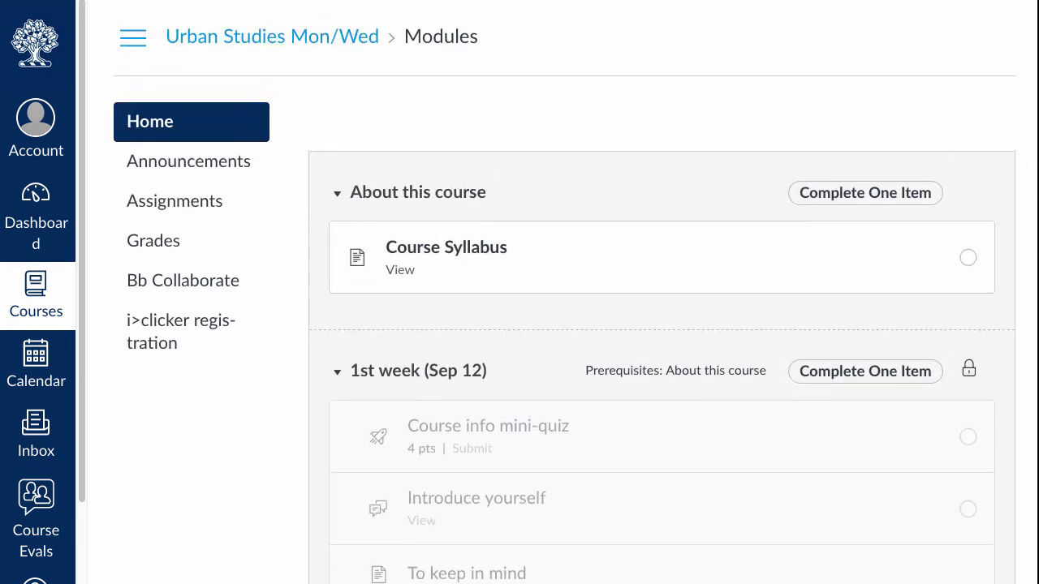
{"action": "left_click", "coordinate": [473, 256]}
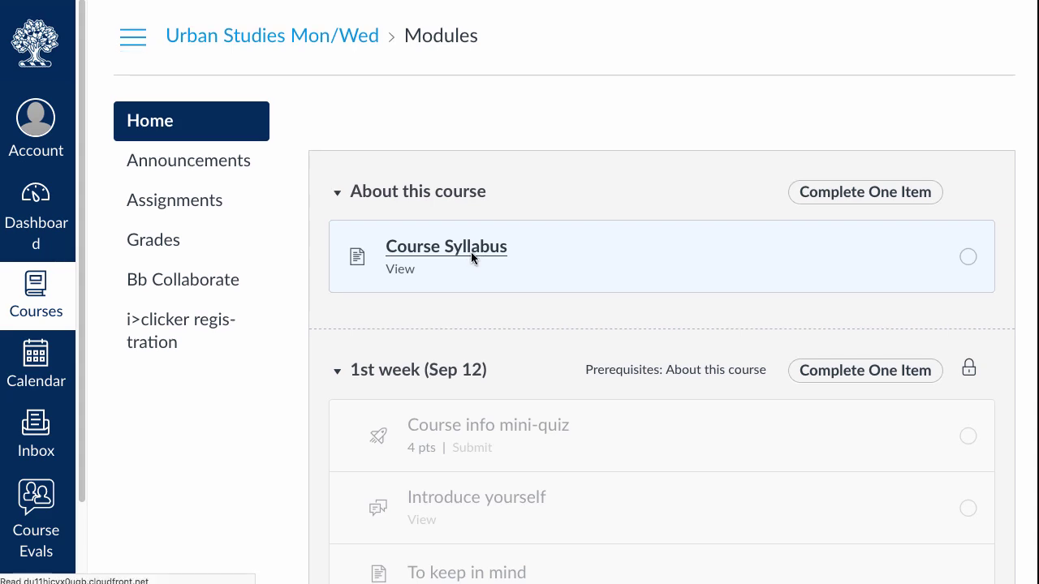
{"action": "scroll", "coordinate": [642, 395], "scroll_direction": "down", "scroll_amount": 4}
{"action": "left_click", "coordinate": [968, 528]}
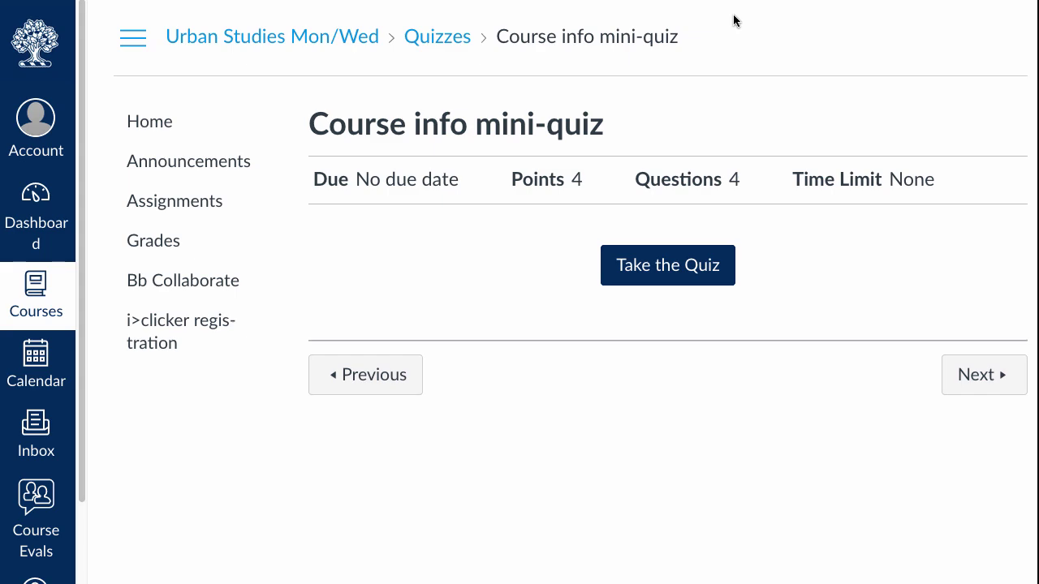
Step: Continue through Introduce yourself to First reflection, then return to the course Home
{"action": "left_click", "coordinate": [881, 306]}
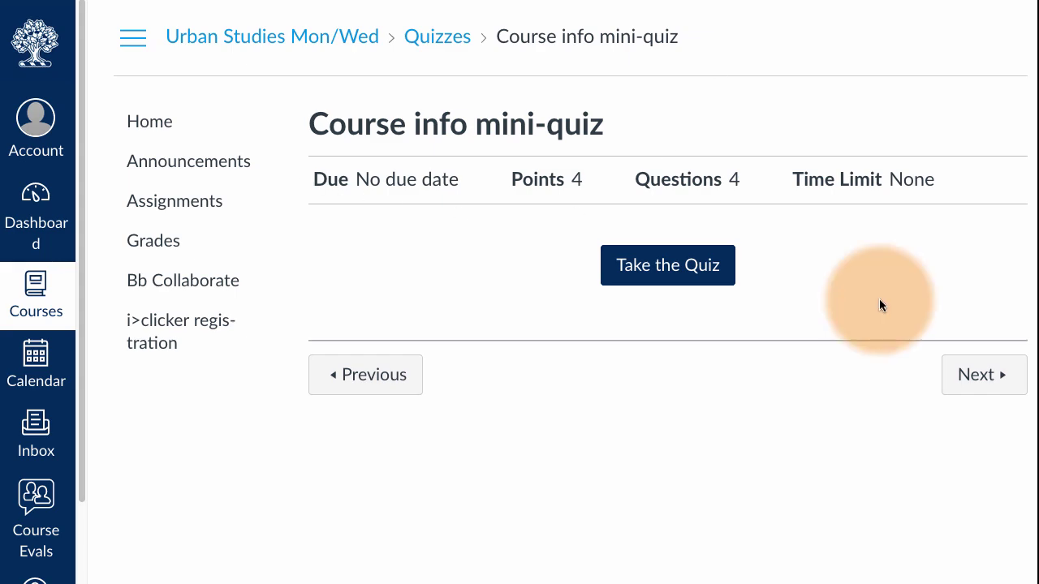
{"action": "left_click", "coordinate": [1000, 385]}
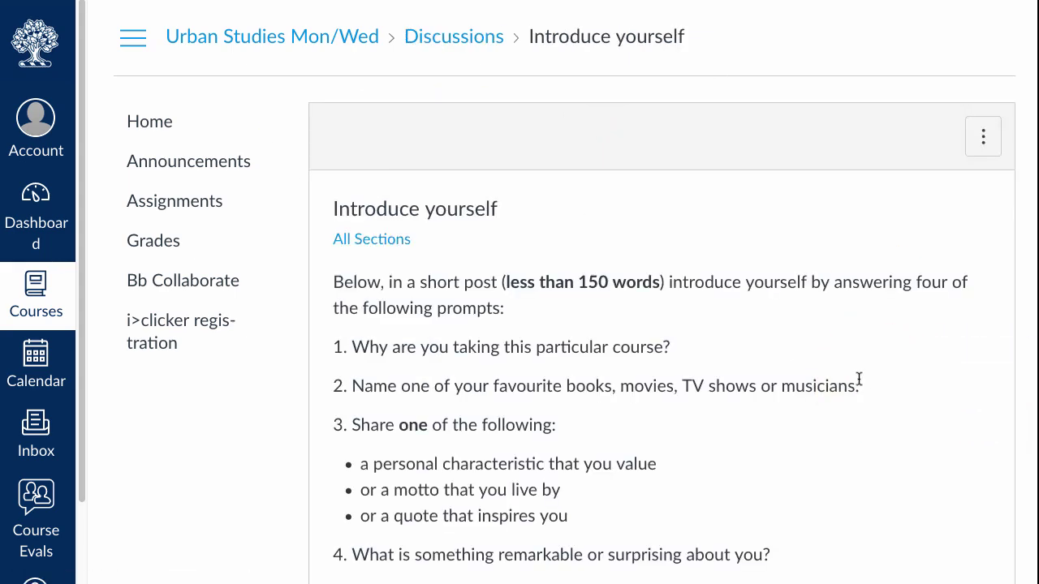
{"action": "scroll", "coordinate": [858, 379], "scroll_direction": "down", "scroll_amount": 8}
{"action": "left_click", "coordinate": [958, 438]}
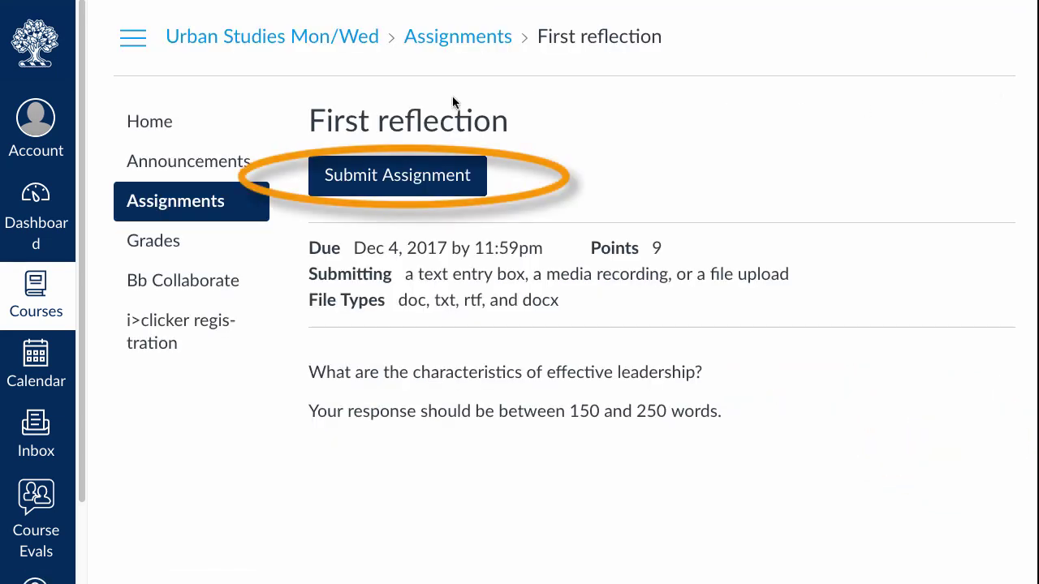
{"action": "left_click", "coordinate": [140, 124]}
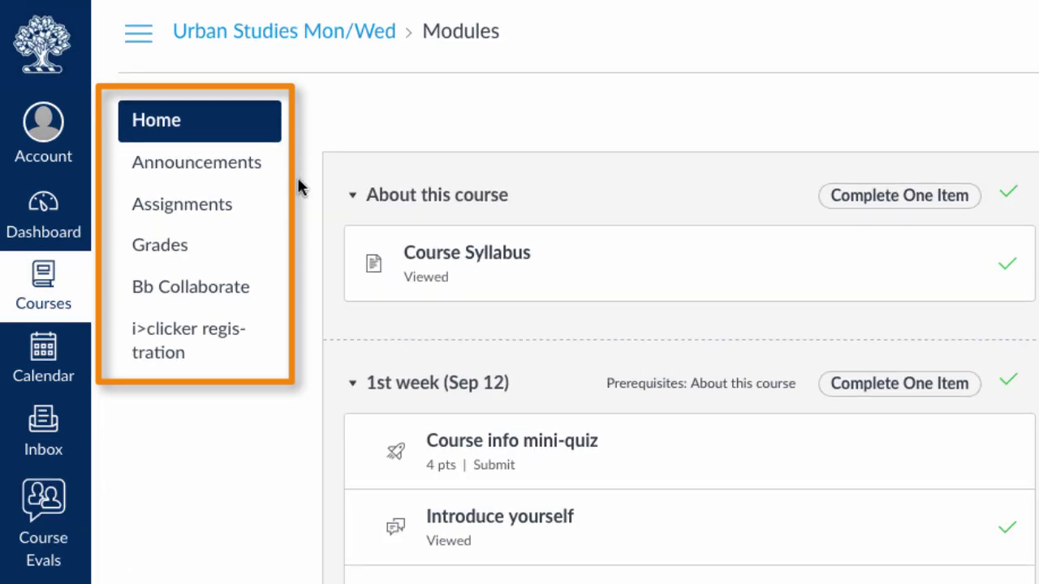
Step: Read the instructor's comment on First reflection (8 out of 9) in Grades
{"action": "left_click", "coordinate": [171, 252]}
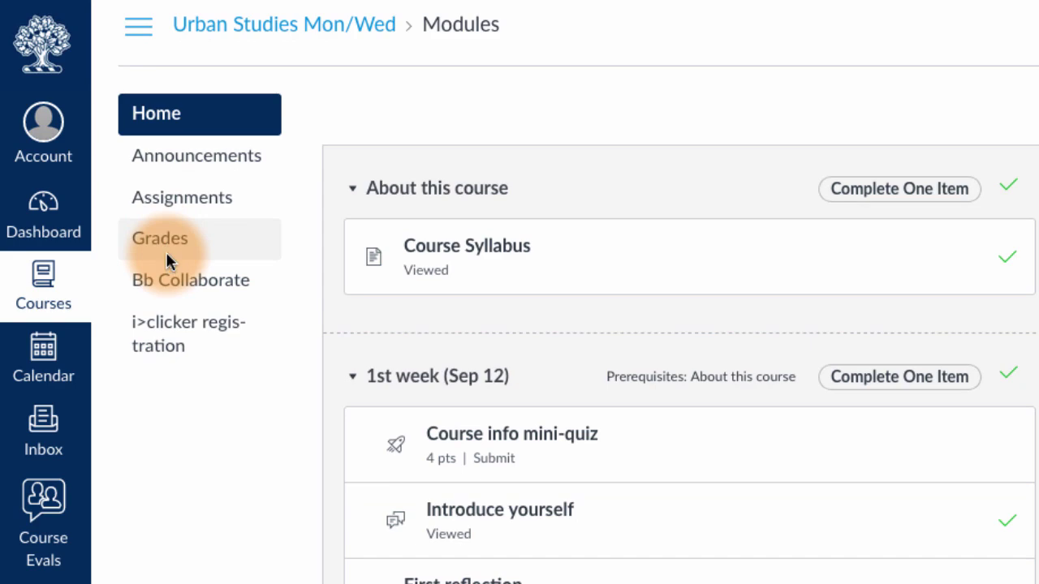
{"action": "scroll", "coordinate": [875, 504], "scroll_direction": "down", "scroll_amount": 1}
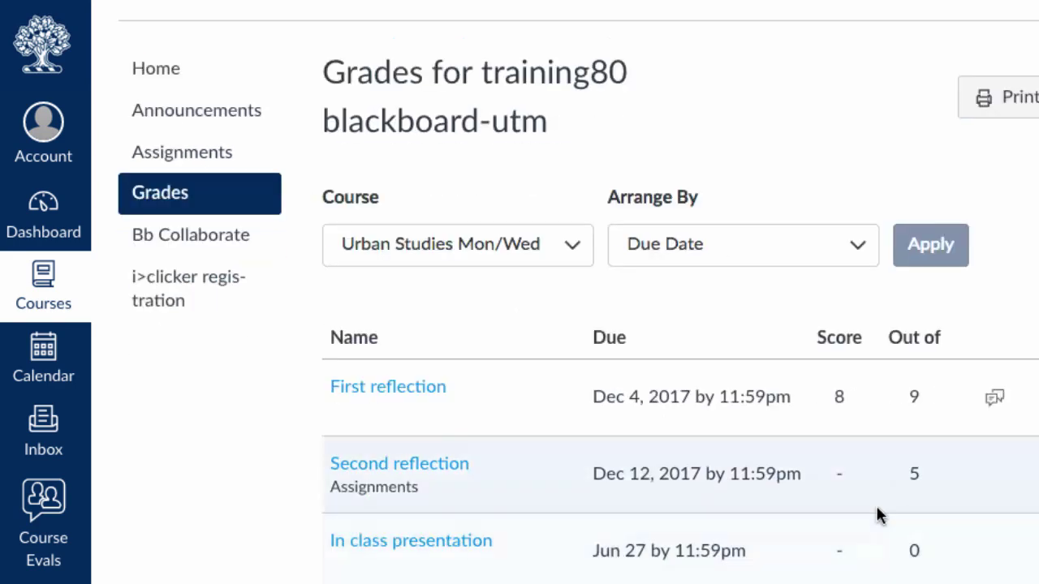
{"action": "left_click", "coordinate": [998, 400]}
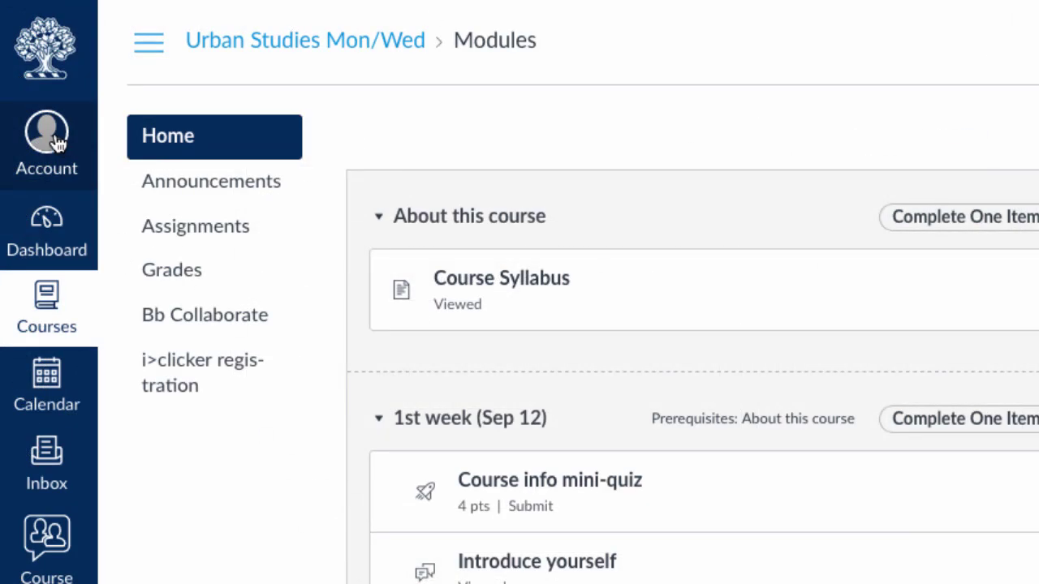
Step: Log out of Quercus from the Account tray
{"action": "left_click", "coordinate": [58, 143]}
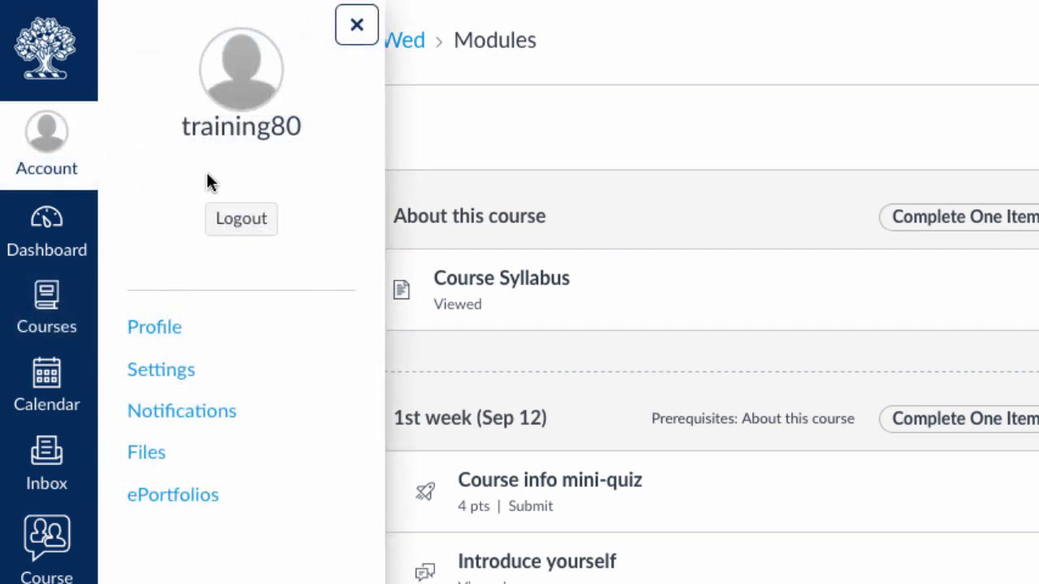
{"action": "left_click", "coordinate": [251, 231]}
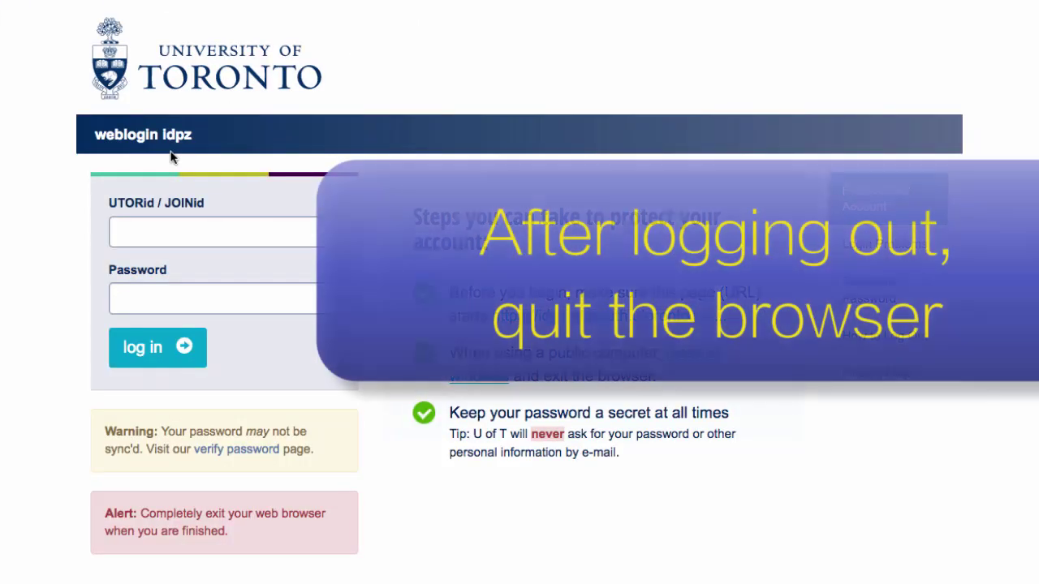